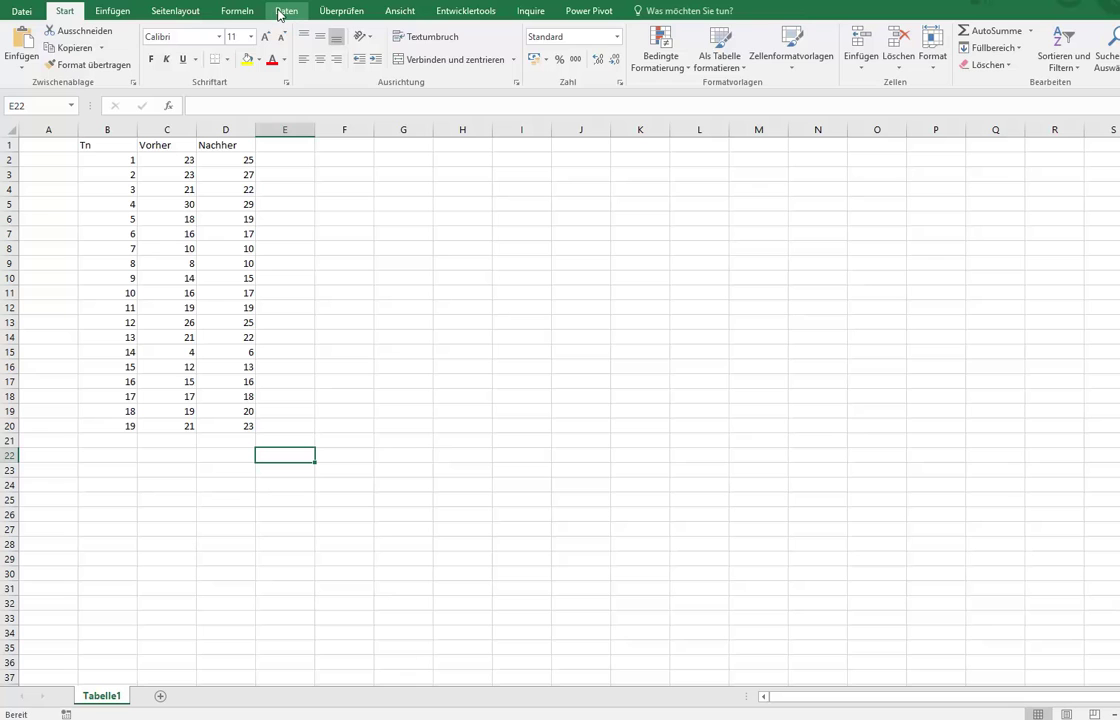
Step: From Daten > Datenanalyse, pick 'Zweistichproben t-Test bei abhängigen Stichproben'
{"action": "left_click", "coordinate": [282, 11]}
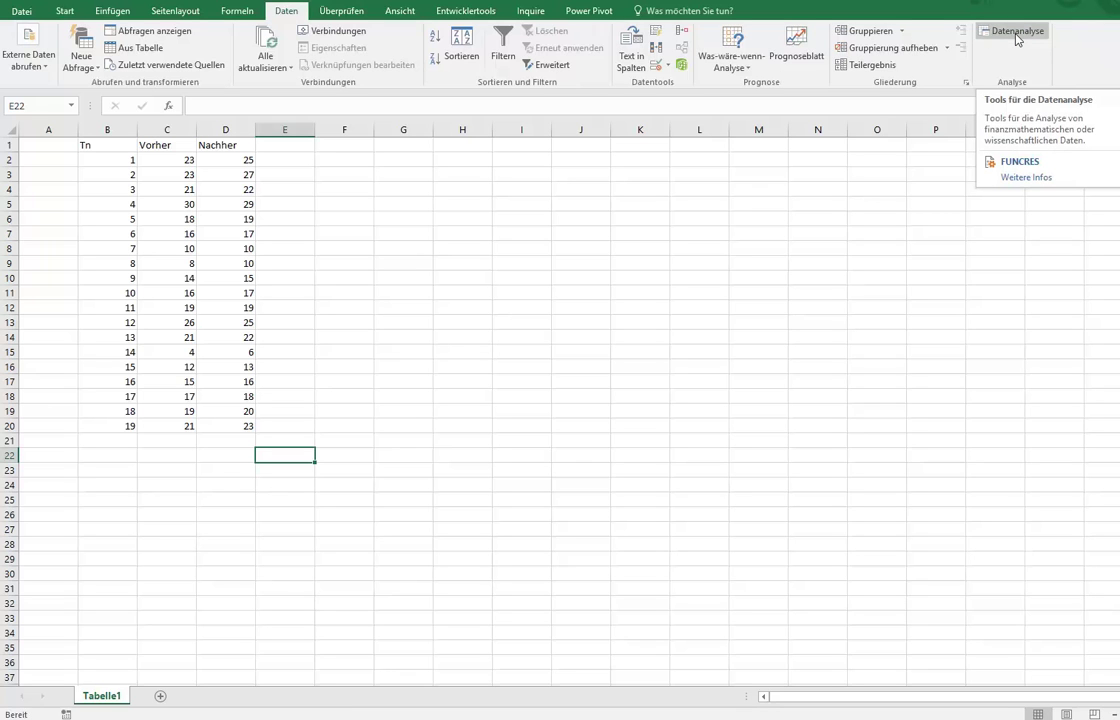
{"action": "left_click", "coordinate": [1016, 32]}
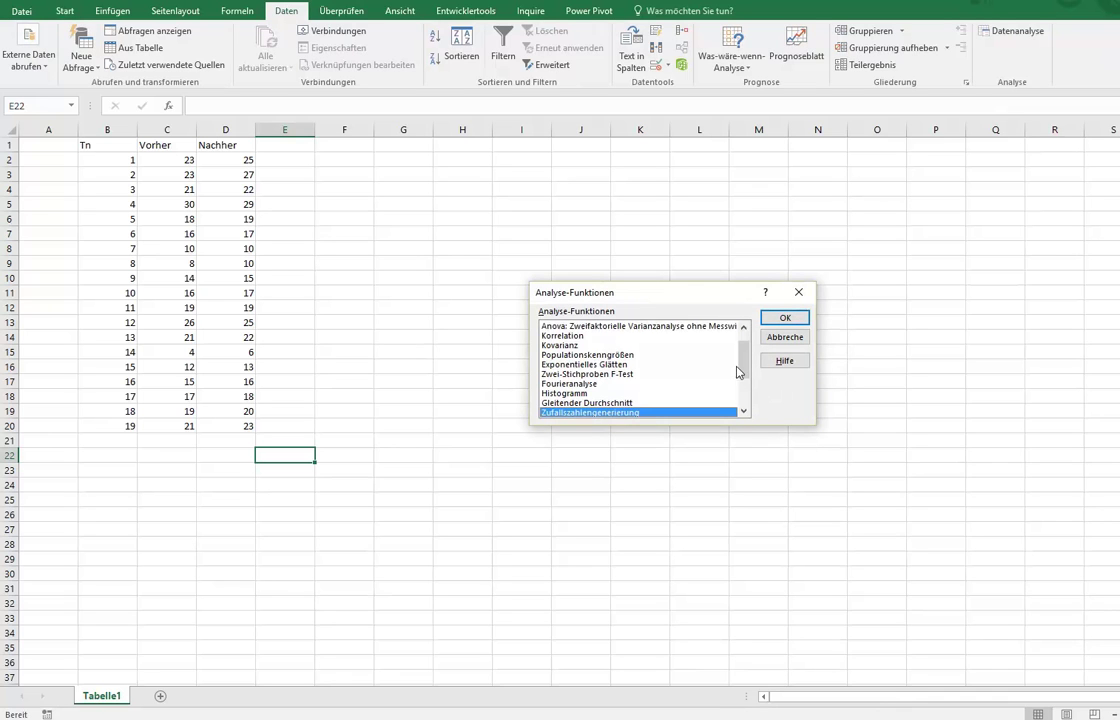
{"action": "scroll", "coordinate": [737, 372], "scroll_direction": "down", "scroll_amount": 2}
{"action": "scroll", "coordinate": [740, 366], "scroll_direction": "down", "scroll_amount": 1}
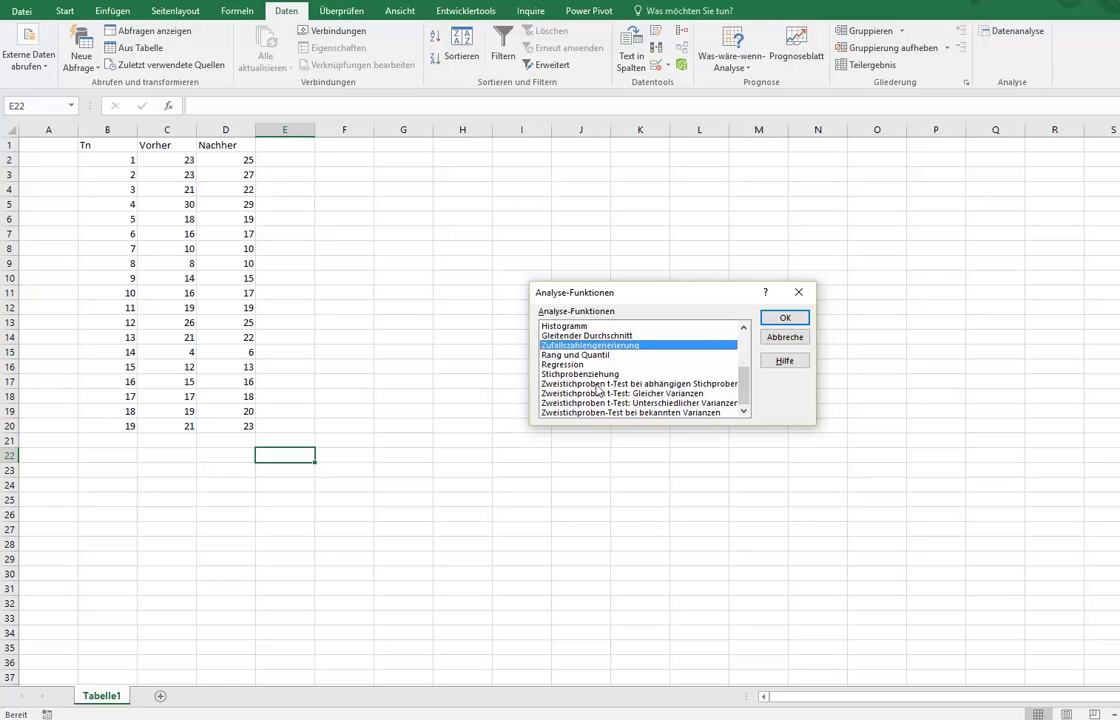
{"action": "left_click", "coordinate": [574, 385]}
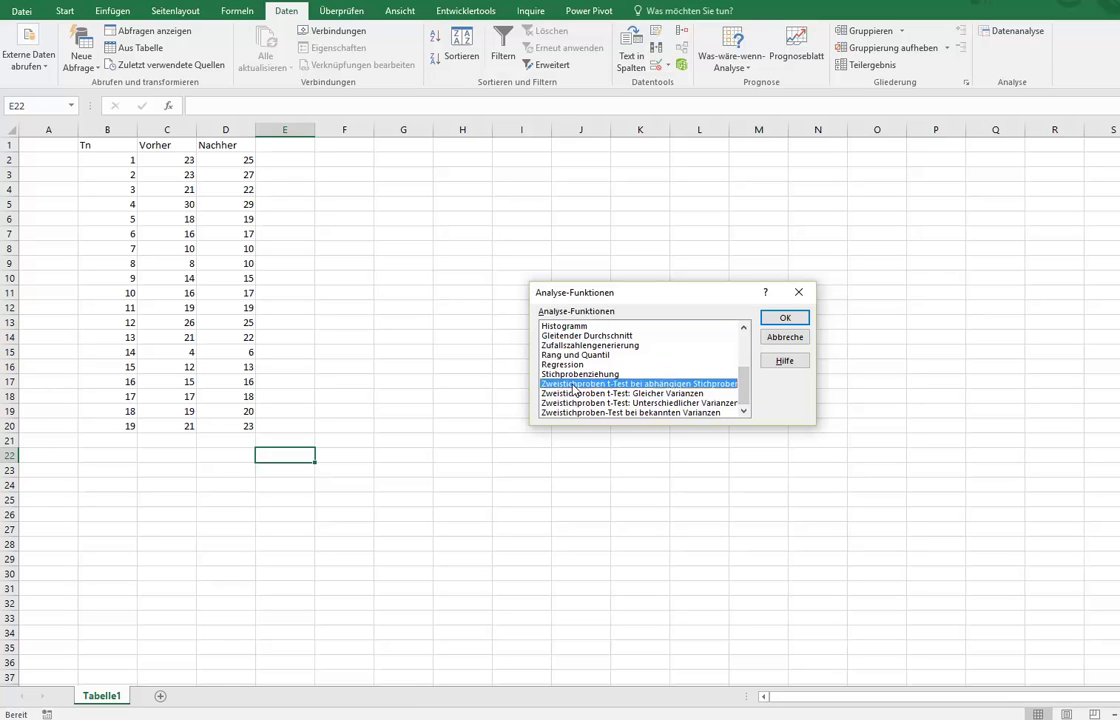
Step: Set Bereich Variable A to the Vorher values $C$1:$C$20
{"action": "left_click", "coordinate": [786, 320]}
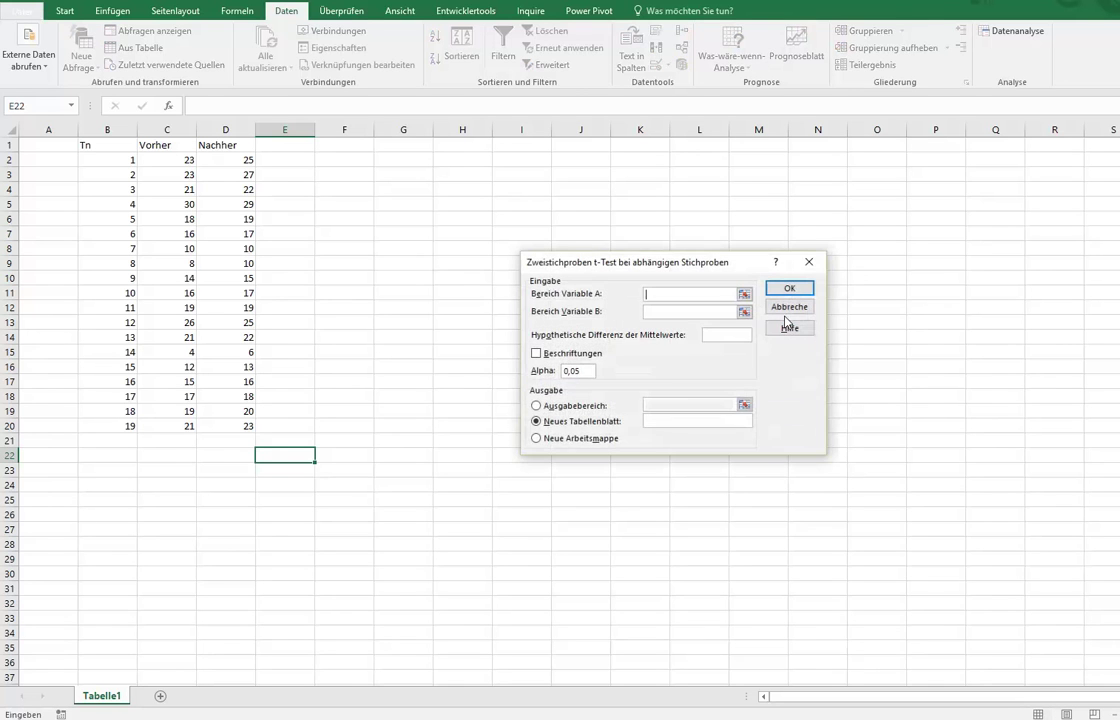
{"action": "left_click_drag", "start_coordinate": [554, 256], "coordinate": [511, 195]}
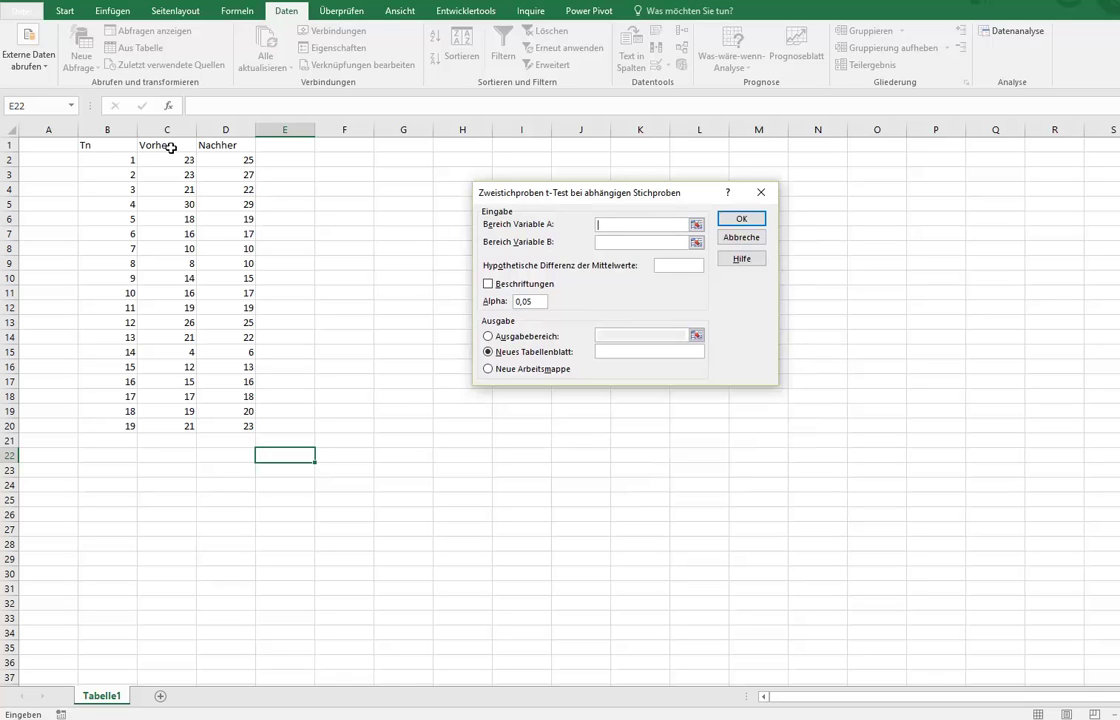
{"action": "left_click_drag", "start_coordinate": [162, 146], "coordinate": [165, 424]}
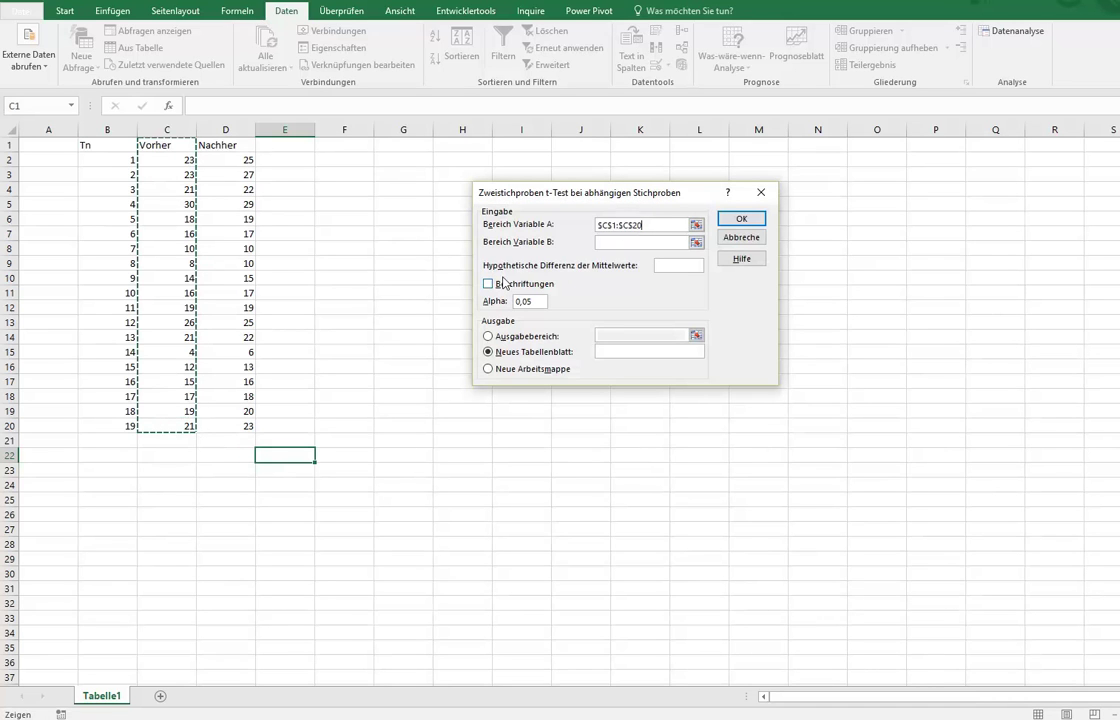
{"action": "left_click_drag", "start_coordinate": [532, 187], "coordinate": [322, 172]}
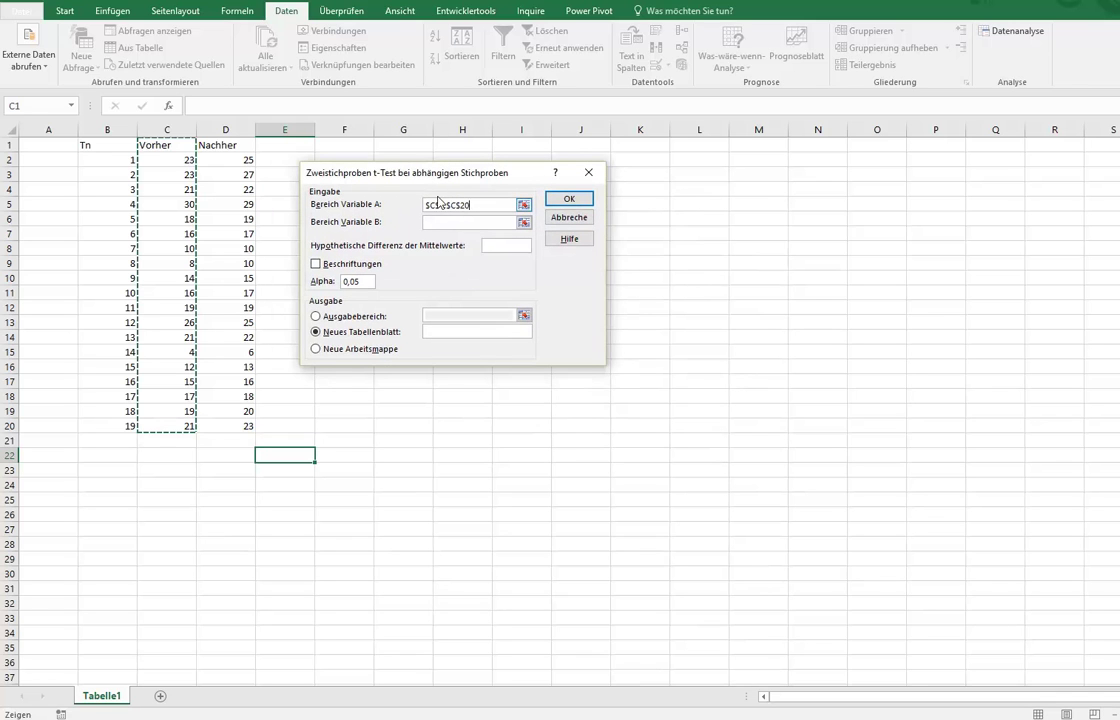
Step: Set Bereich Variable B to the Nachher values $D$1:$D$20 and tick Beschriftungen
{"action": "left_click", "coordinate": [470, 222]}
{"action": "left_click_drag", "start_coordinate": [403, 181], "coordinate": [523, 181]}
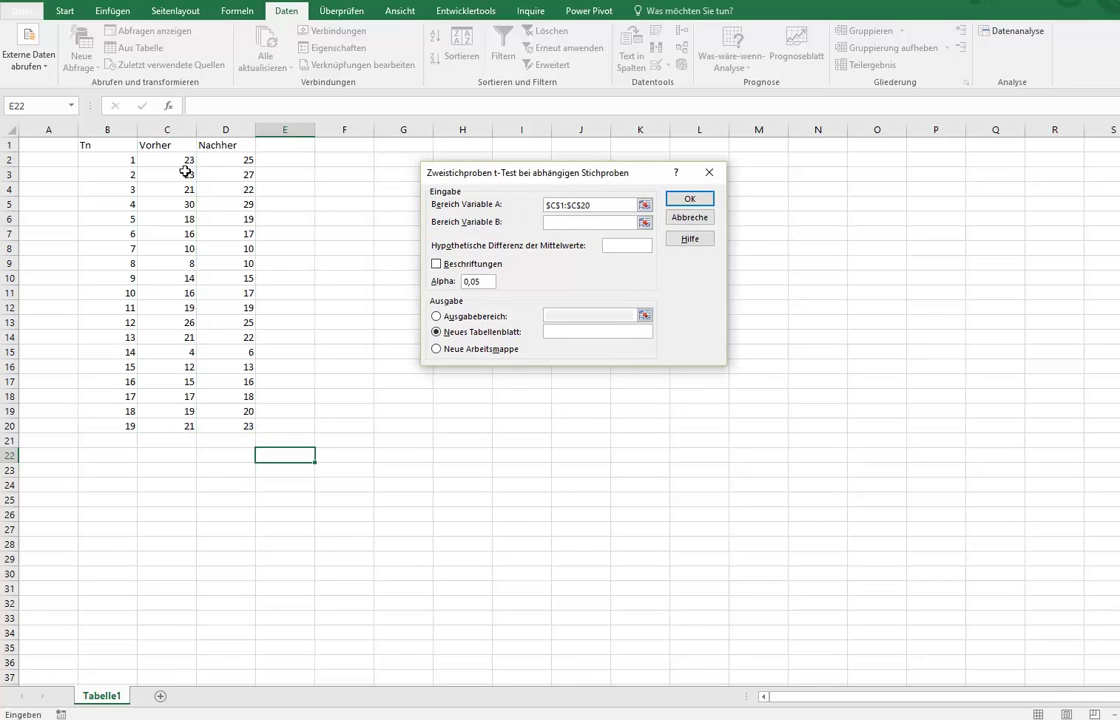
{"action": "left_click_drag", "start_coordinate": [222, 146], "coordinate": [232, 427]}
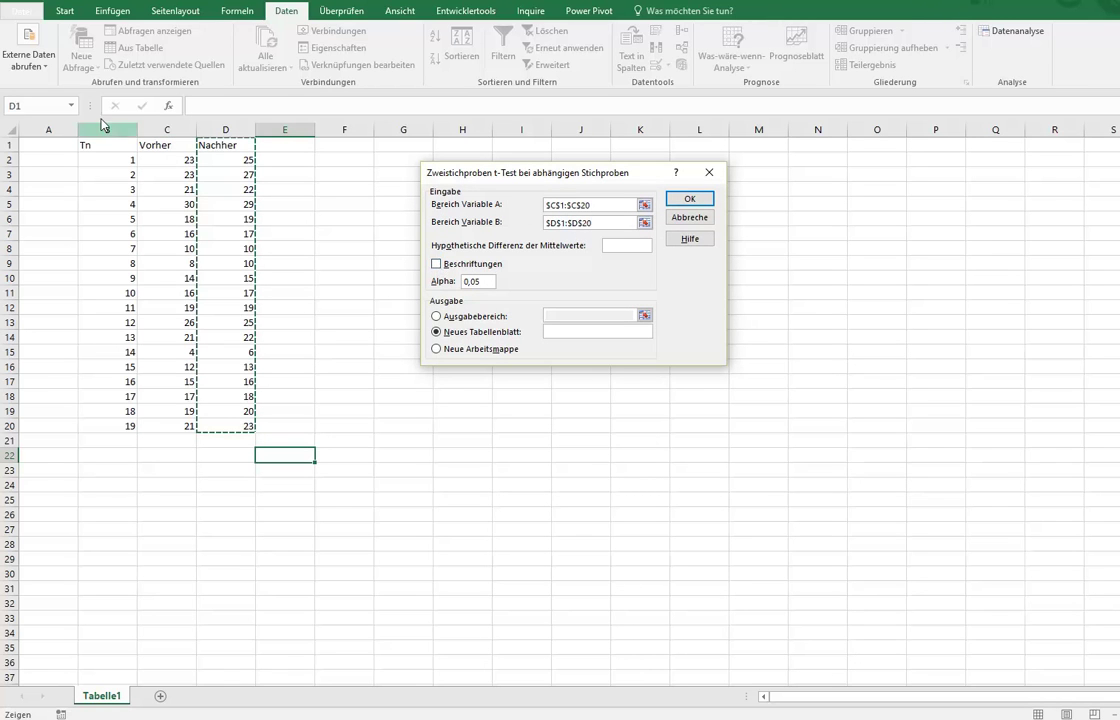
{"action": "left_click", "coordinate": [440, 265]}
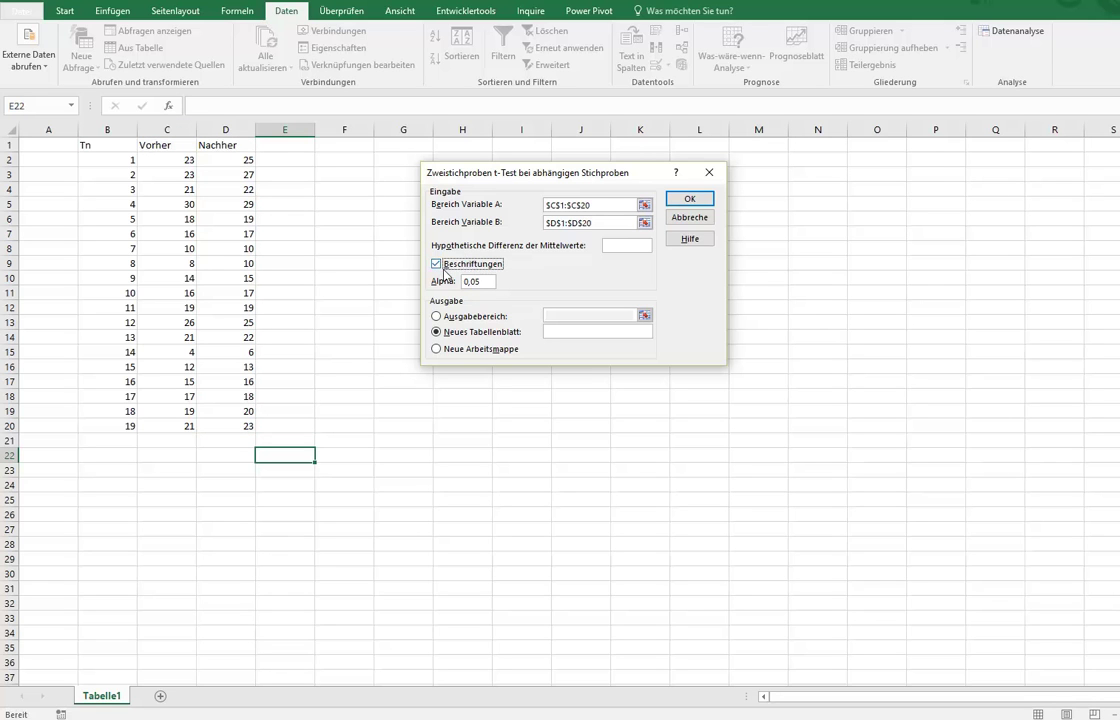
{"action": "left_click_drag", "start_coordinate": [440, 172], "coordinate": [372, 140]}
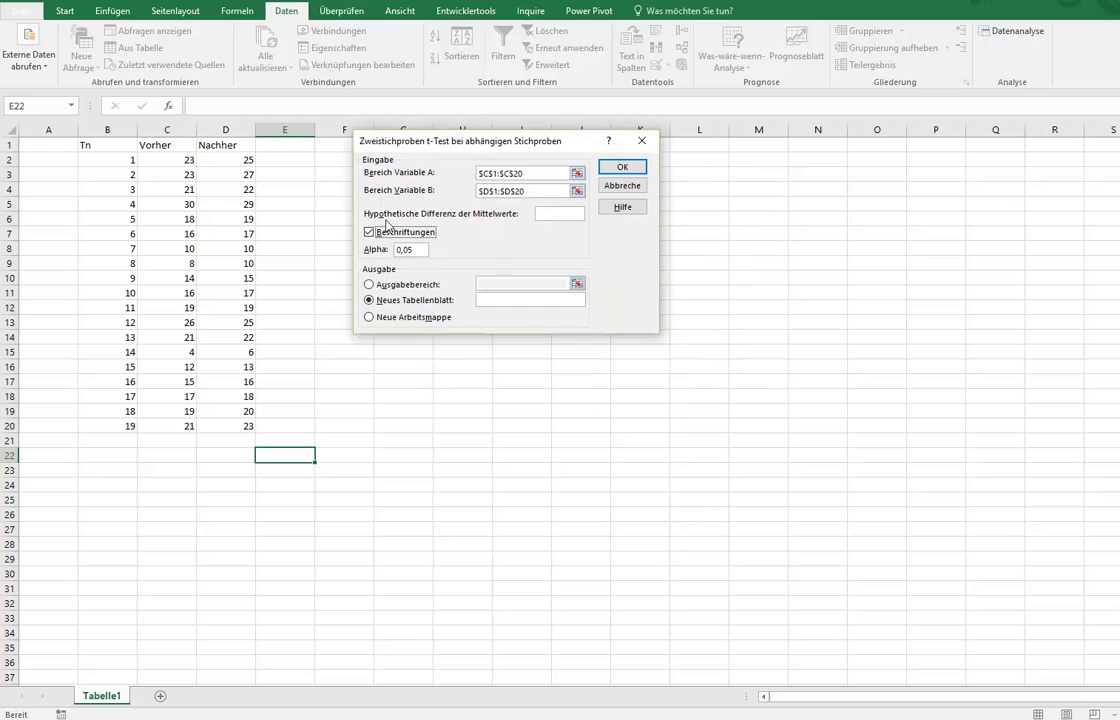
Step: Output the t-test to new sheet Tabelle2, then widen columns B, C and A to fit
{"action": "left_click", "coordinate": [544, 211]}
{"action": "left_click", "coordinate": [622, 168]}
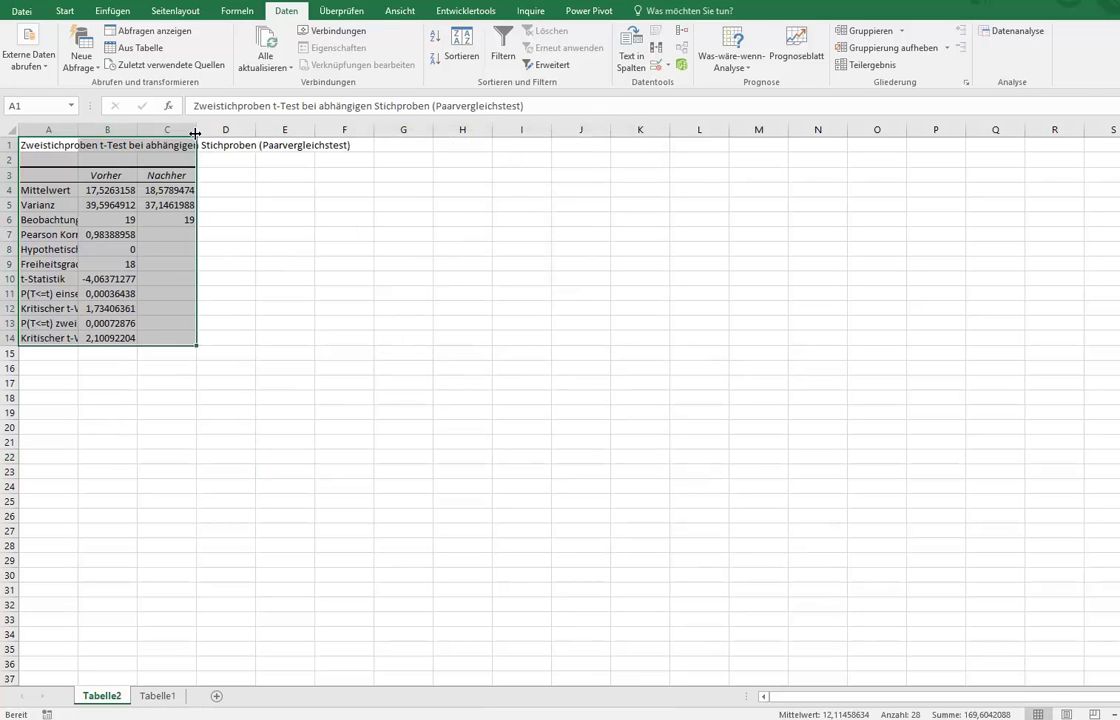
{"action": "left_click_drag", "start_coordinate": [196, 133], "coordinate": [310, 133]}
{"action": "left_click_drag", "start_coordinate": [137, 133], "coordinate": [198, 133]}
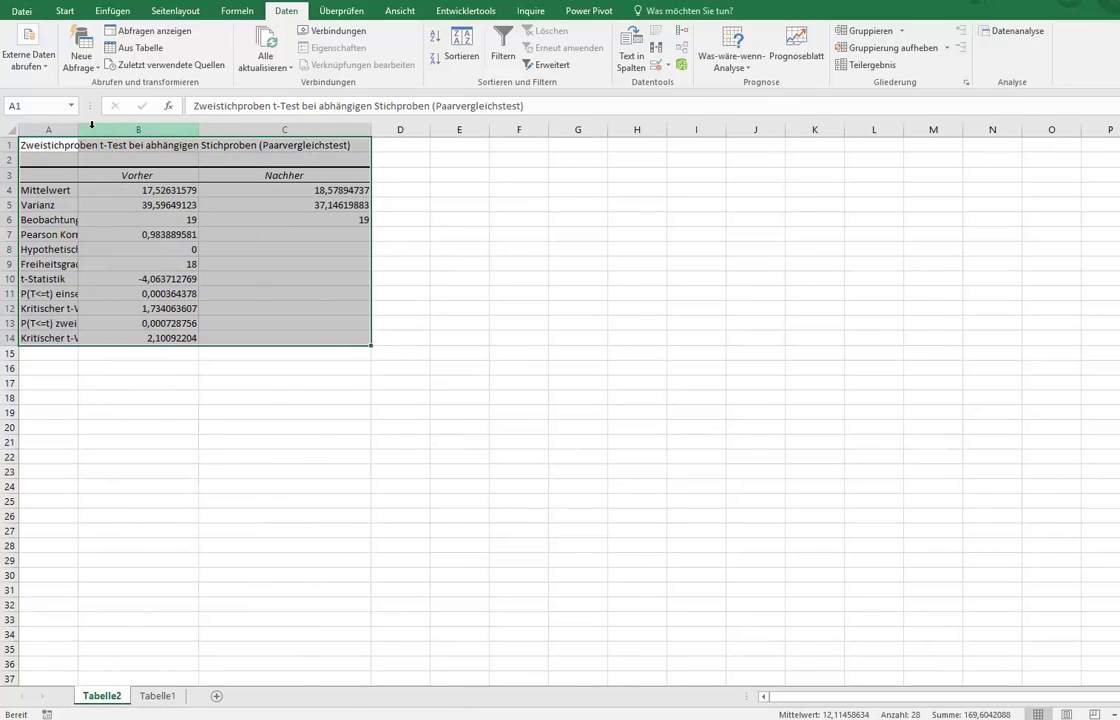
{"action": "left_click_drag", "start_coordinate": [78, 130], "coordinate": [139, 130]}
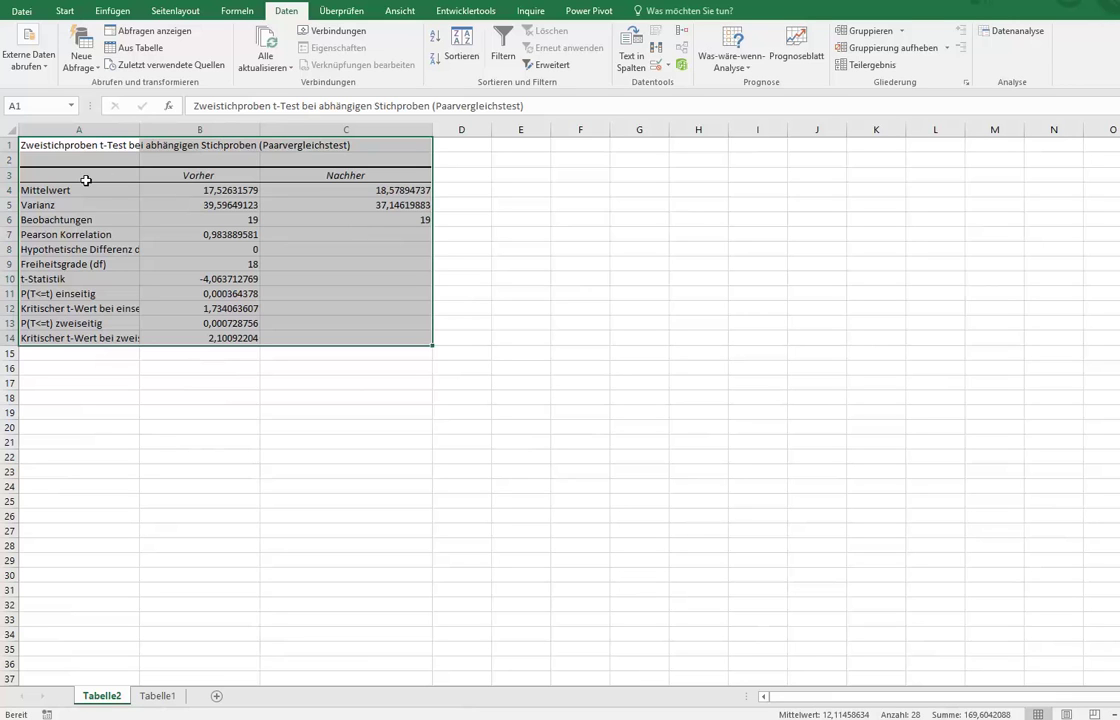
{"action": "left_click", "coordinate": [180, 189]}
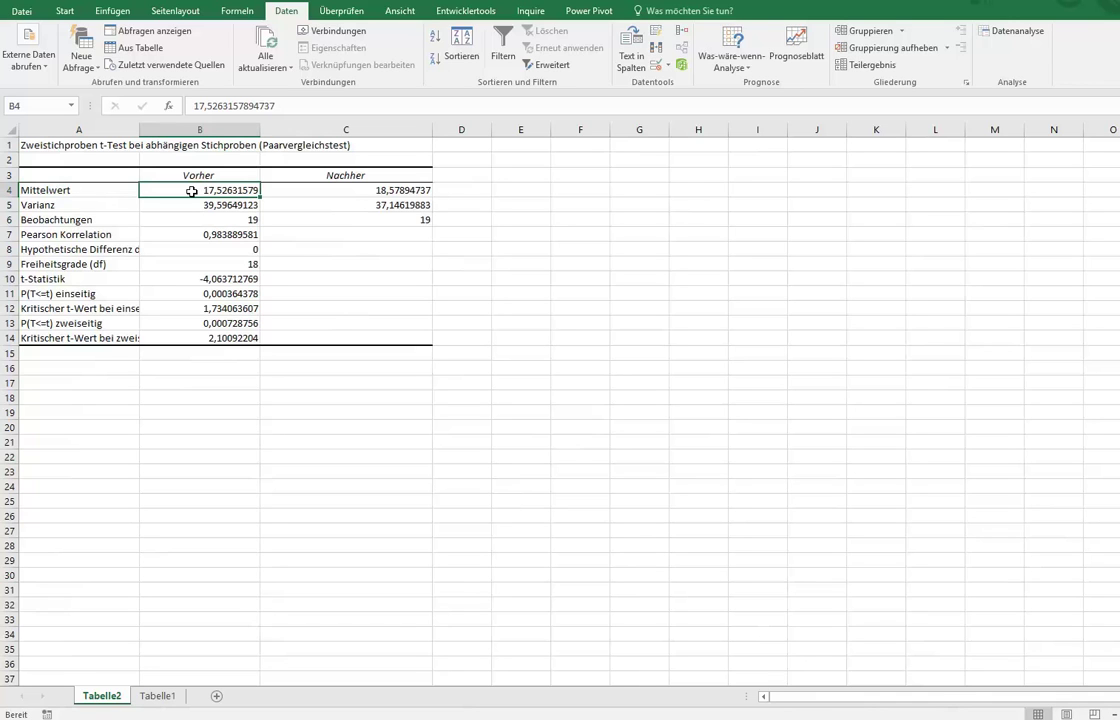
{"action": "left_click", "coordinate": [372, 186]}
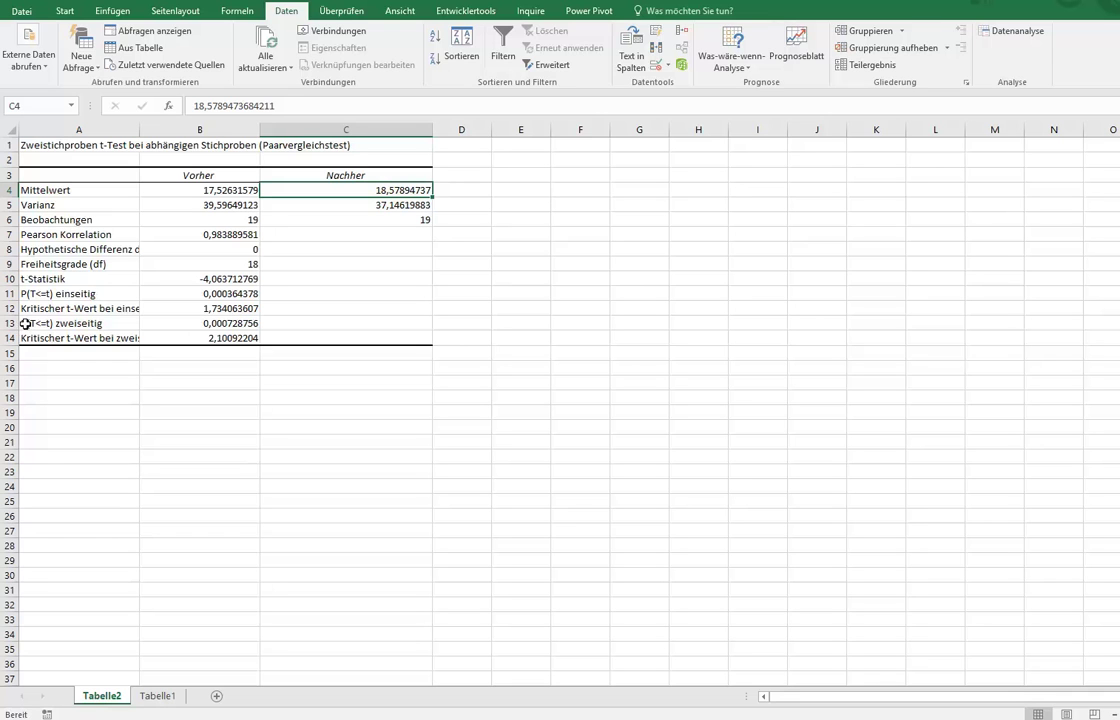
{"action": "left_click", "coordinate": [103, 323]}
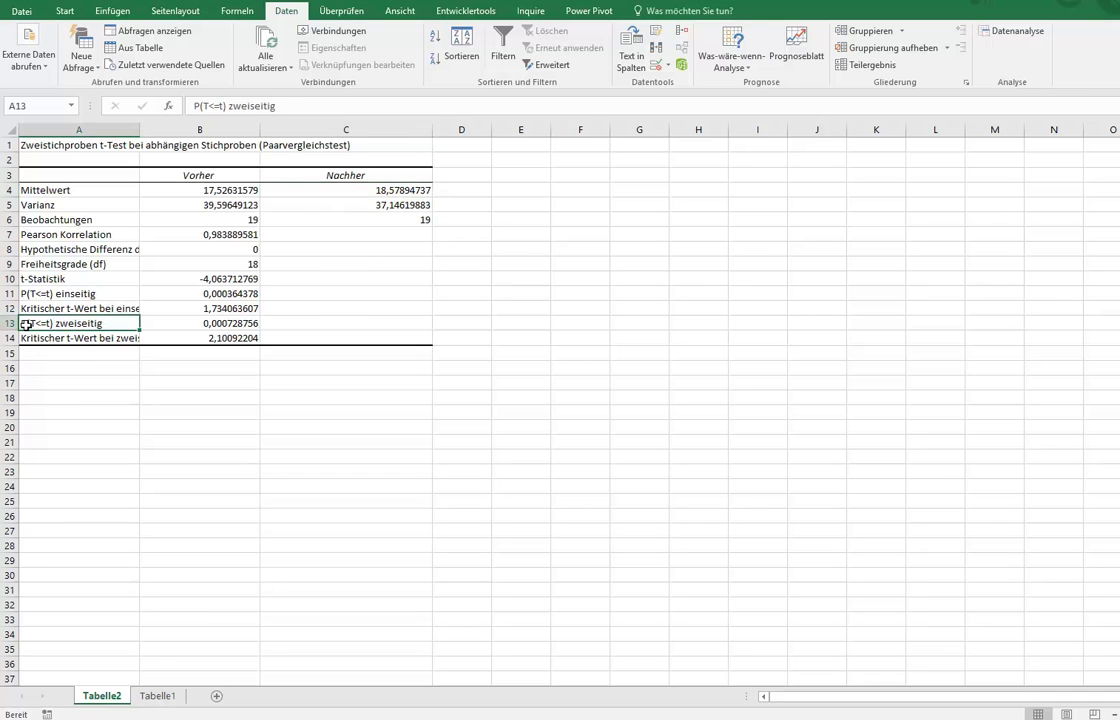
{"action": "left_click", "coordinate": [218, 323]}
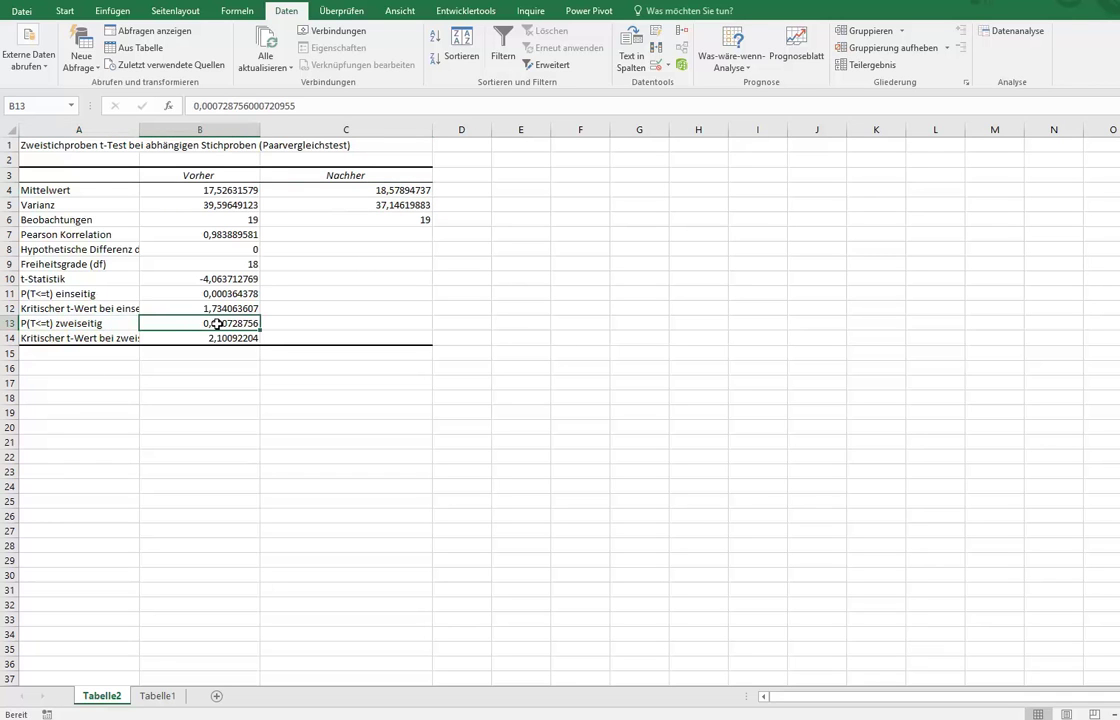